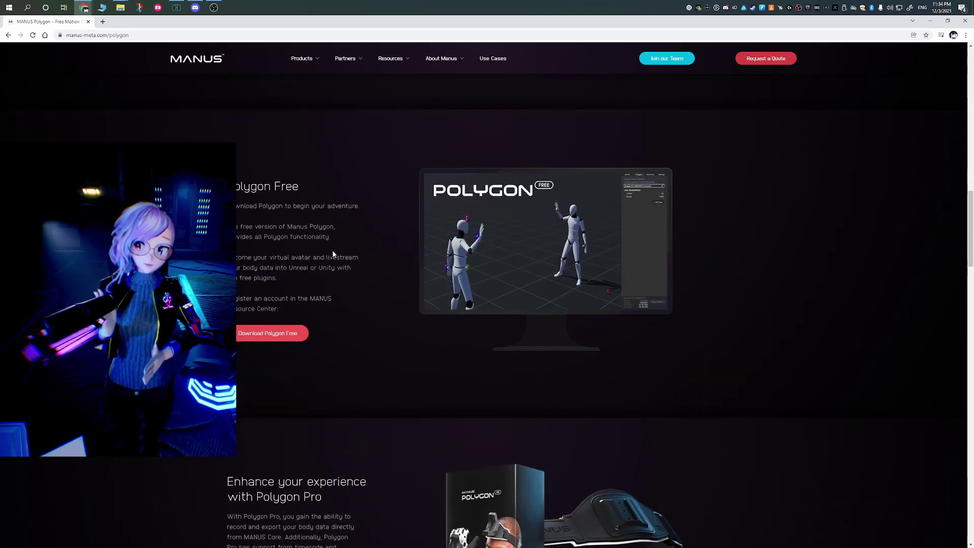
- Download the Manus Core Web Installer and Unreal Live Link Plugin from Polygon Free, then close Chrome
left_click(265, 333)
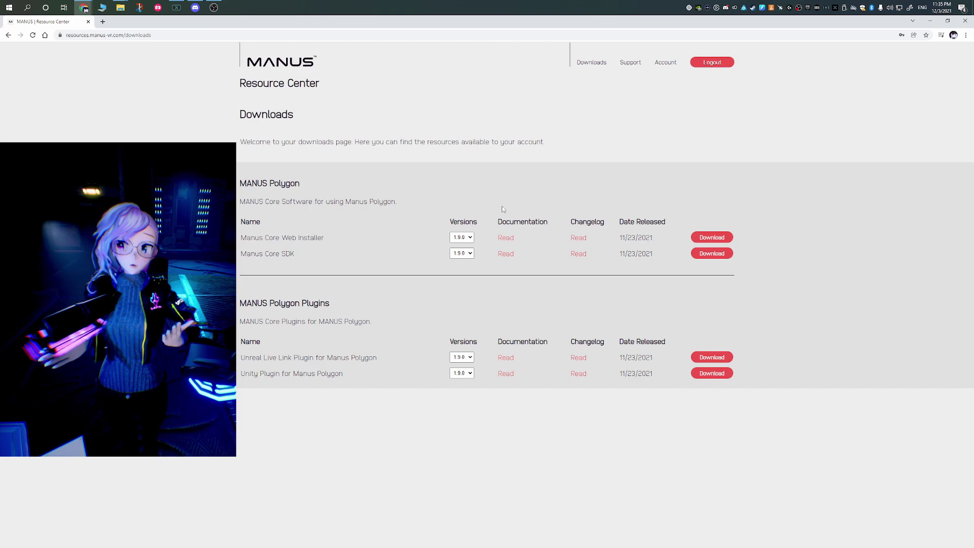
left_click(718, 238)
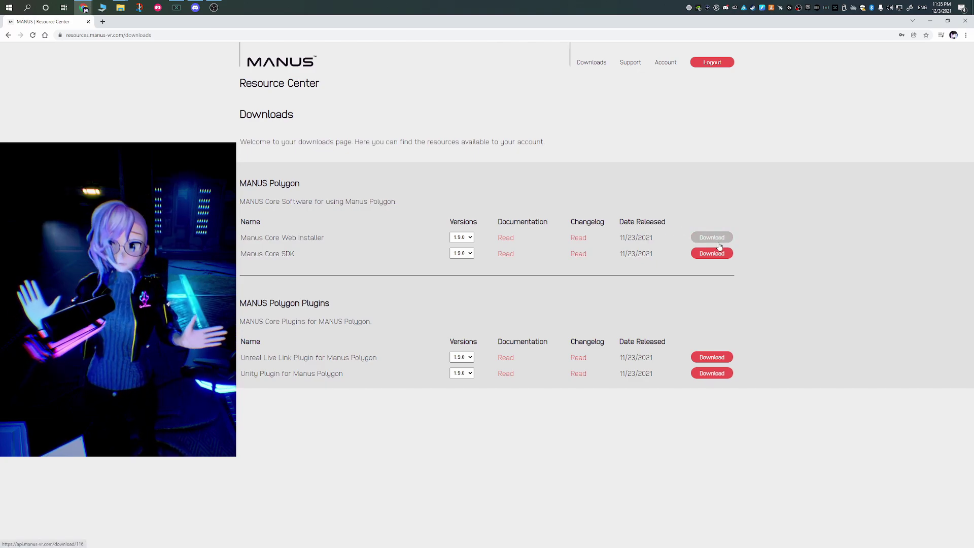
left_click(711, 358)
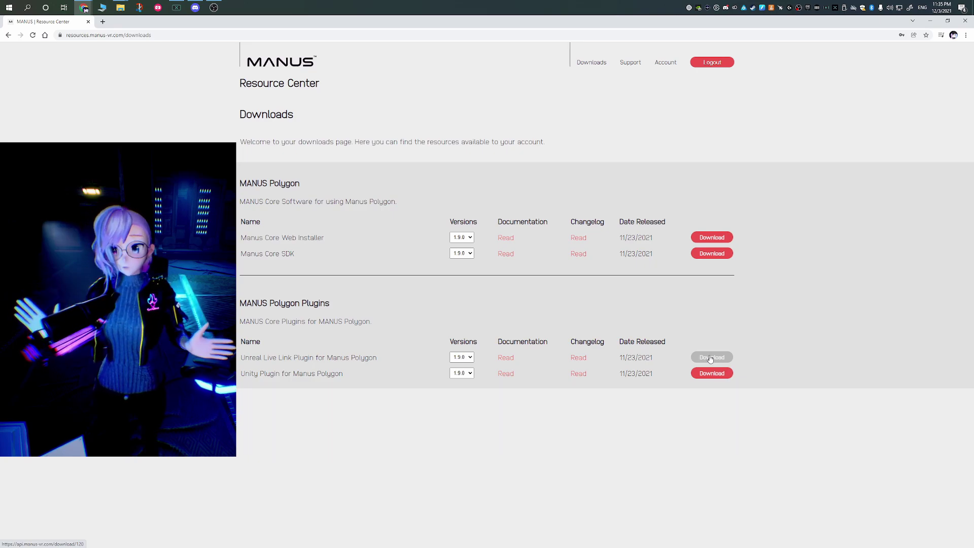
left_click(966, 23)
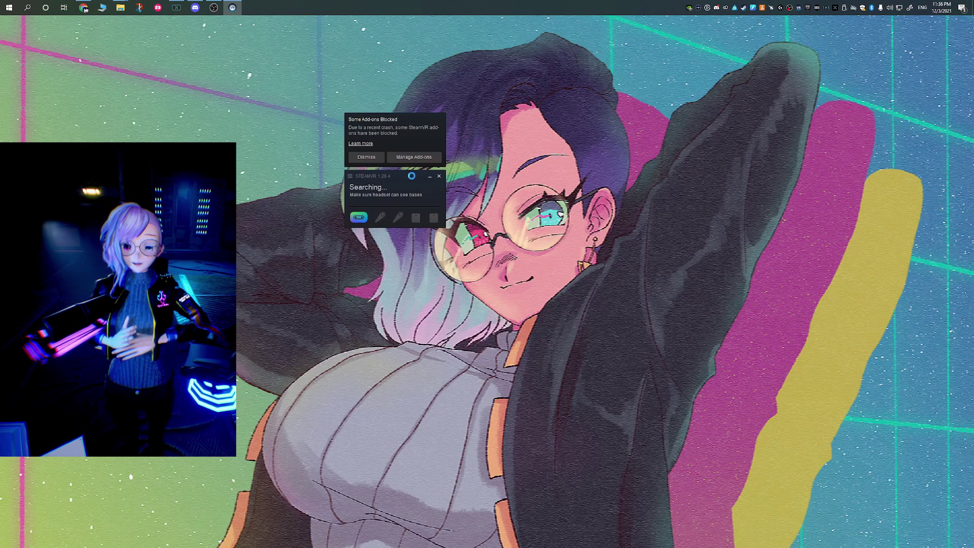
- Move the SteamVR window aside while the trackers connect, and get Manus Core running
left_click_drag(406, 171, 446, 133)
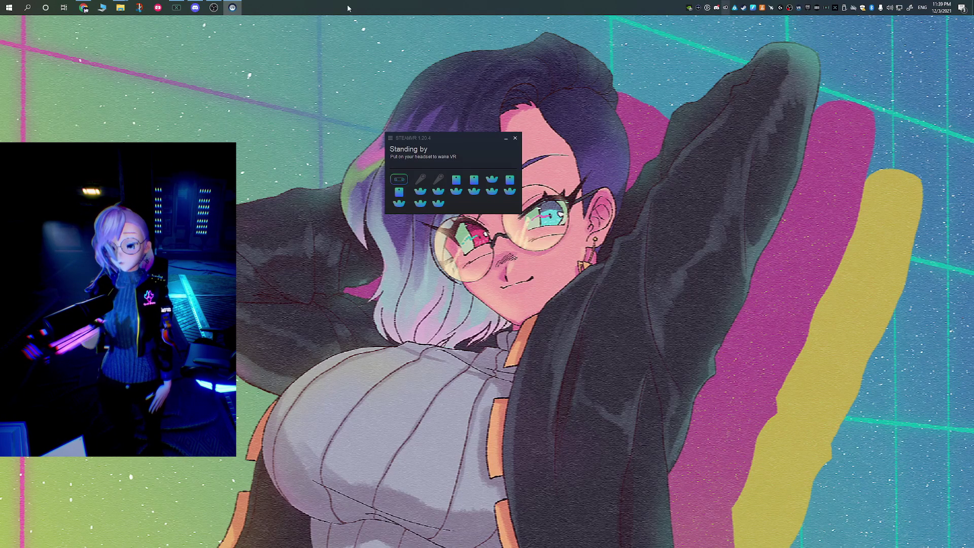
left_click(9, 7)
key("Escape")
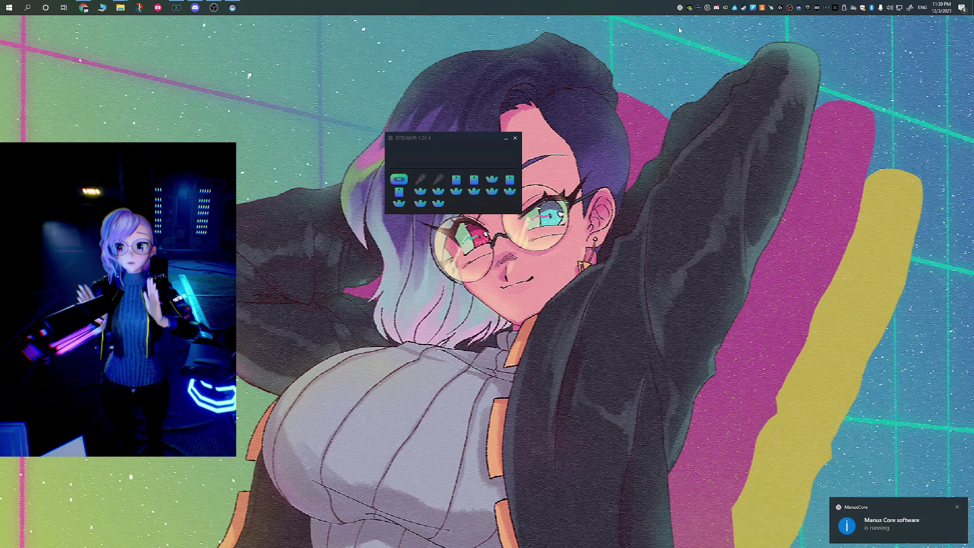
- Open Manus Dashboard from the tray icon and view the head, hands, waist and feet tracker assignments
right_click(680, 7)
left_click(667, 15)
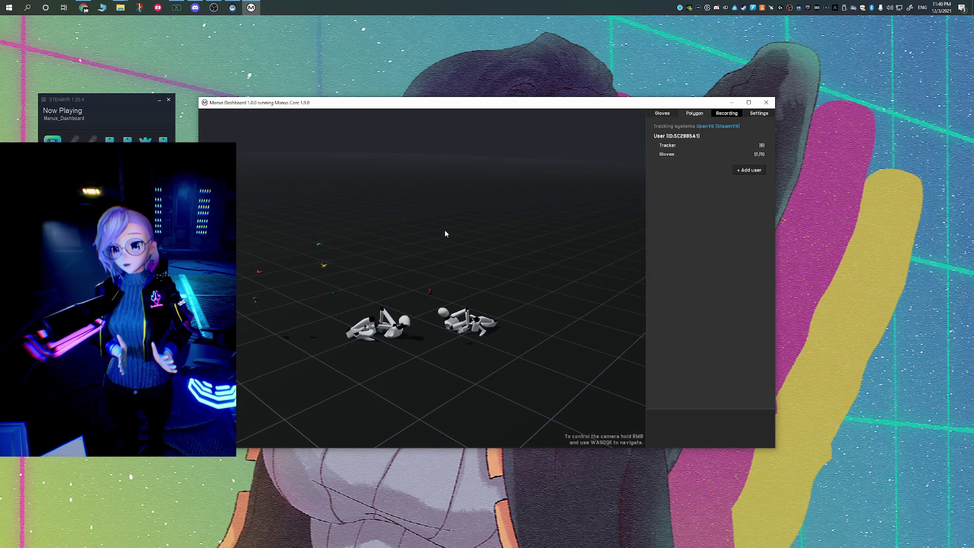
right_click_drag(427, 275, 455, 278)
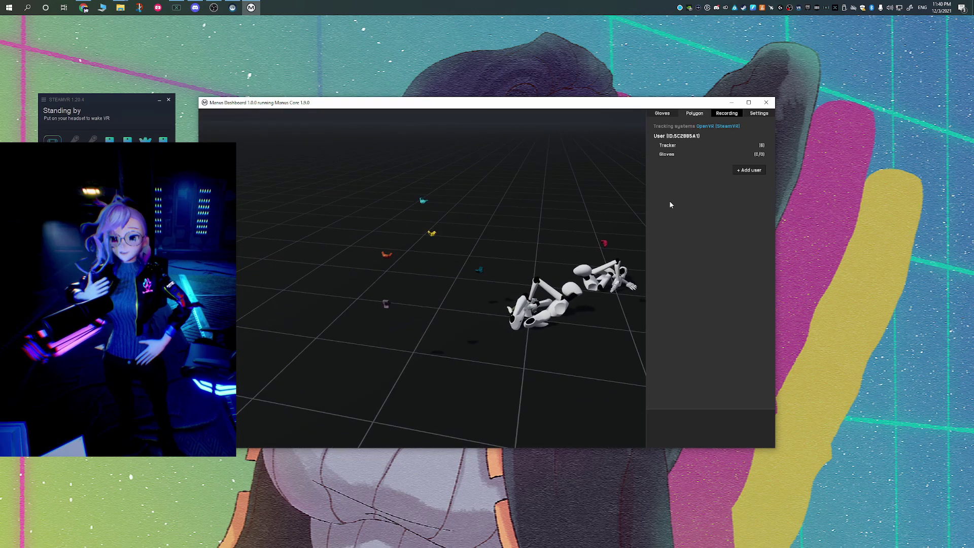
left_click(679, 145)
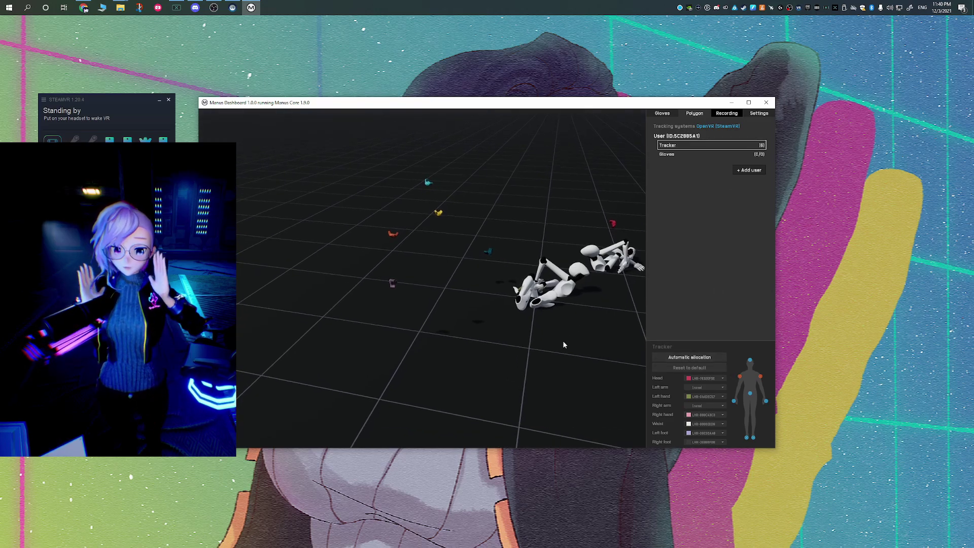
scroll(566, 349, "up", 5)
left_click_drag(572, 351, 711, 324)
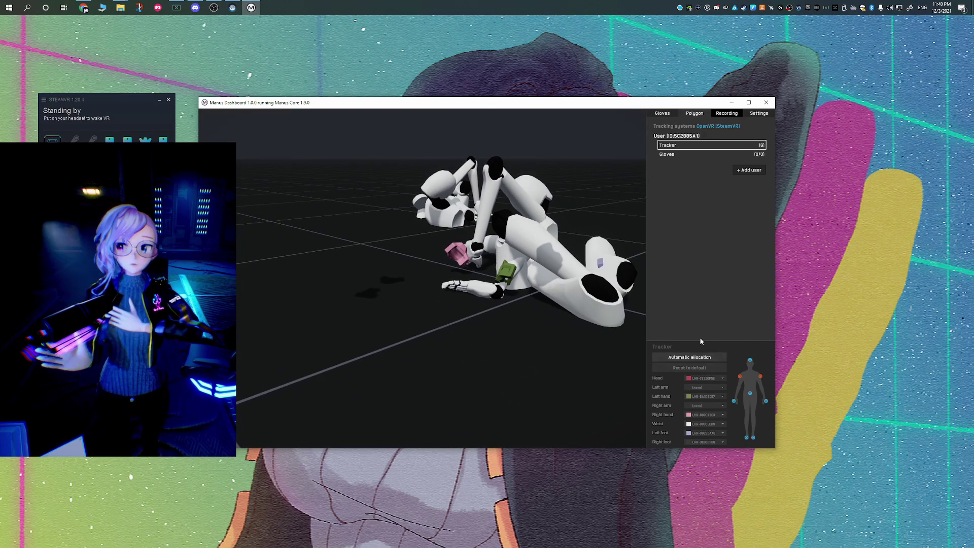
left_click_drag(634, 245, 541, 235)
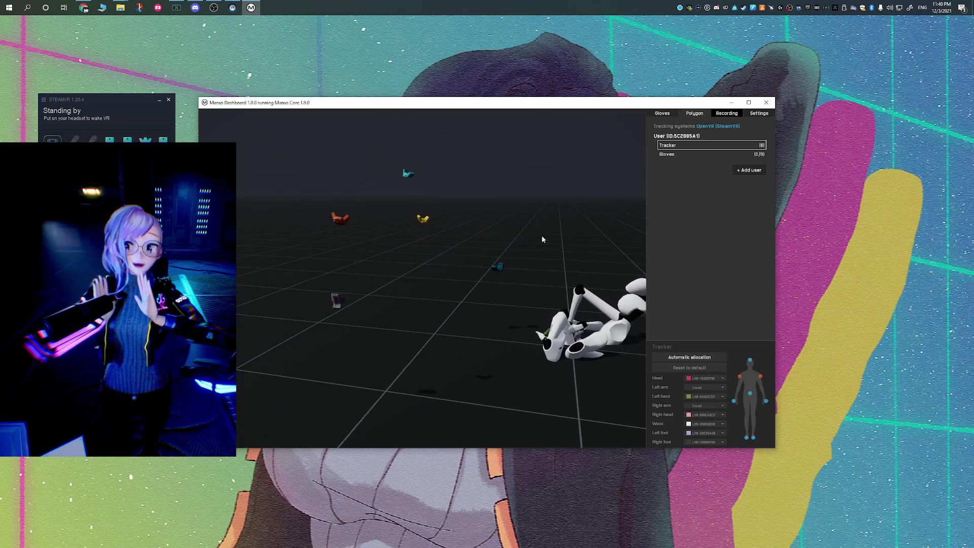
- Select the User row and launch Calibrate, advancing through setup to the Left hand flap step
left_click(696, 137)
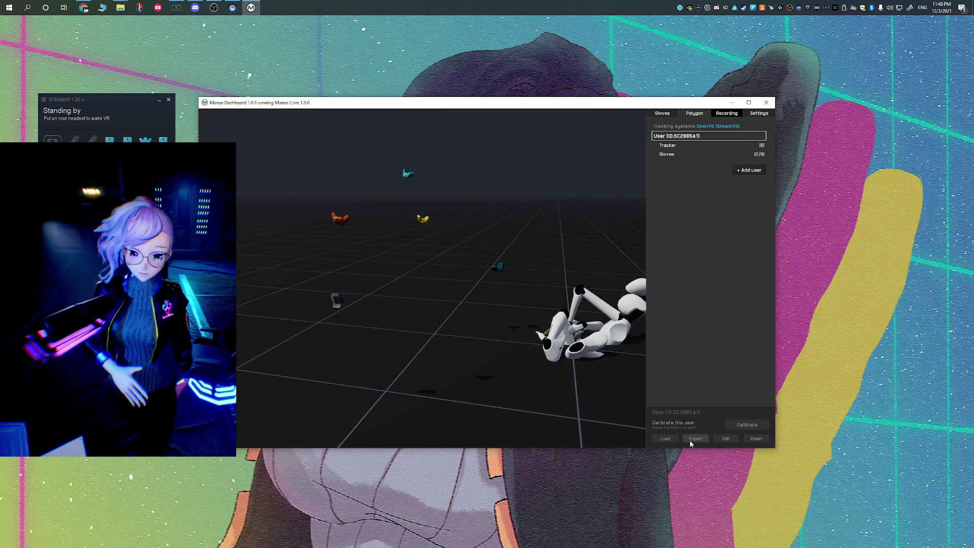
left_click_drag(552, 296, 590, 294)
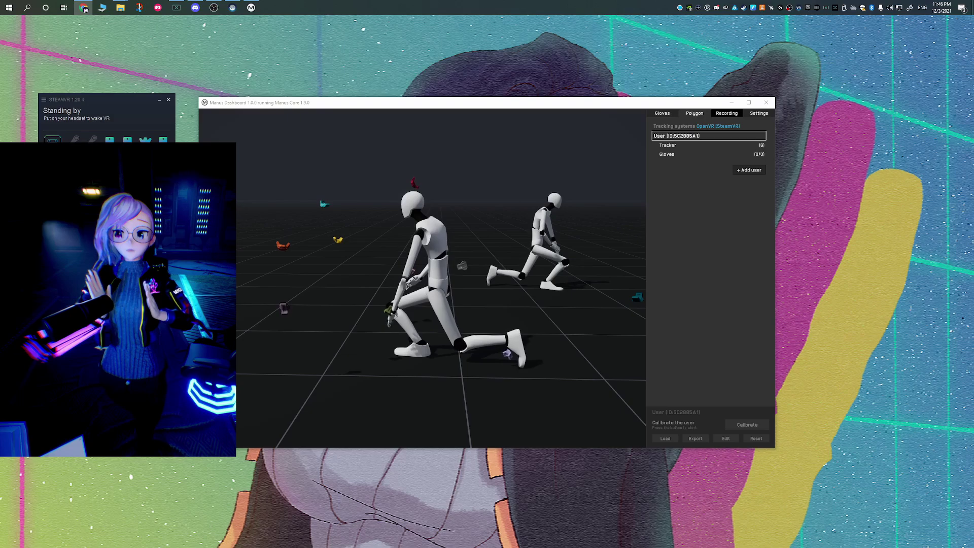
left_click(747, 425)
left_click(424, 337)
left_click(424, 346)
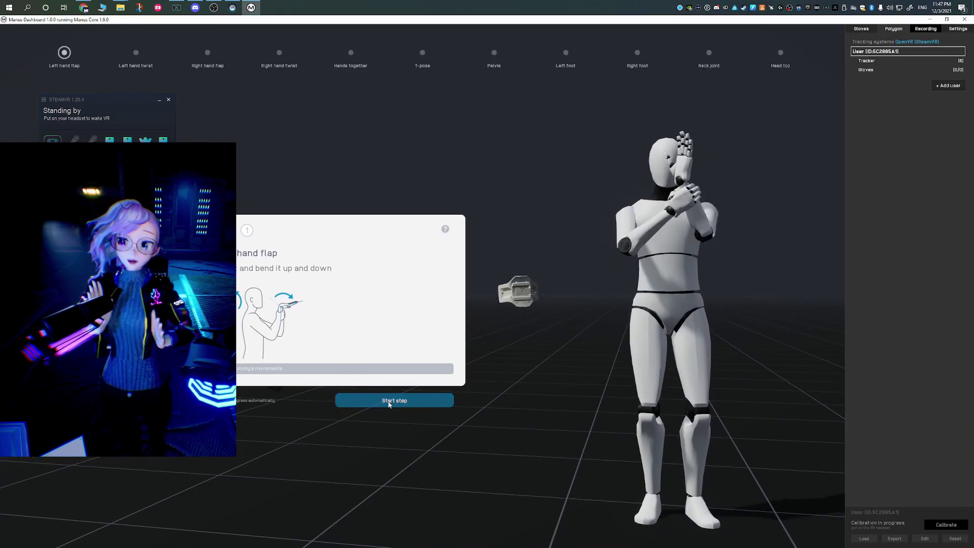
- Start the Left hand flap step and perform all eleven calibration poses until calibration finishes
left_click(395, 400)
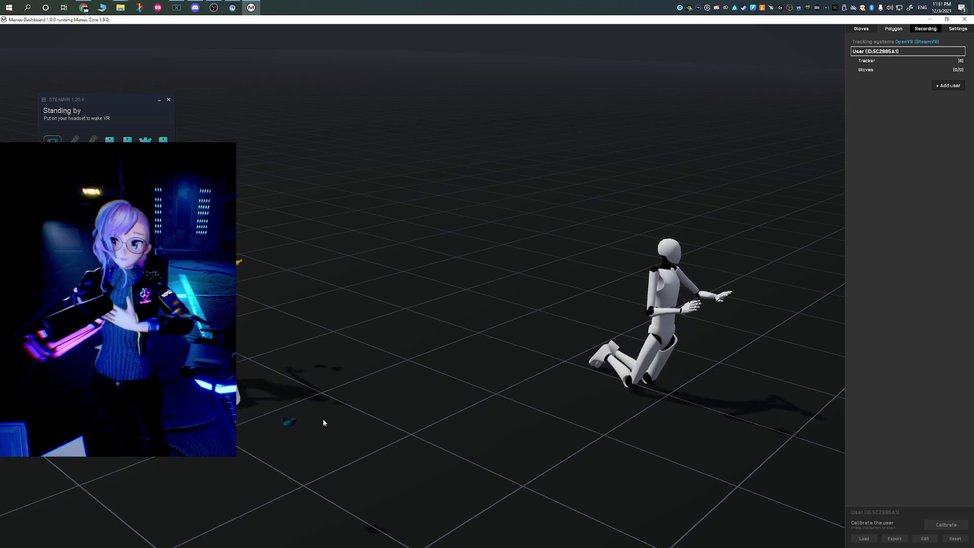
- Un-maximize the Manus Dashboard window to reveal the Resource Center downloads page
left_click_drag(533, 19, 534, 115)
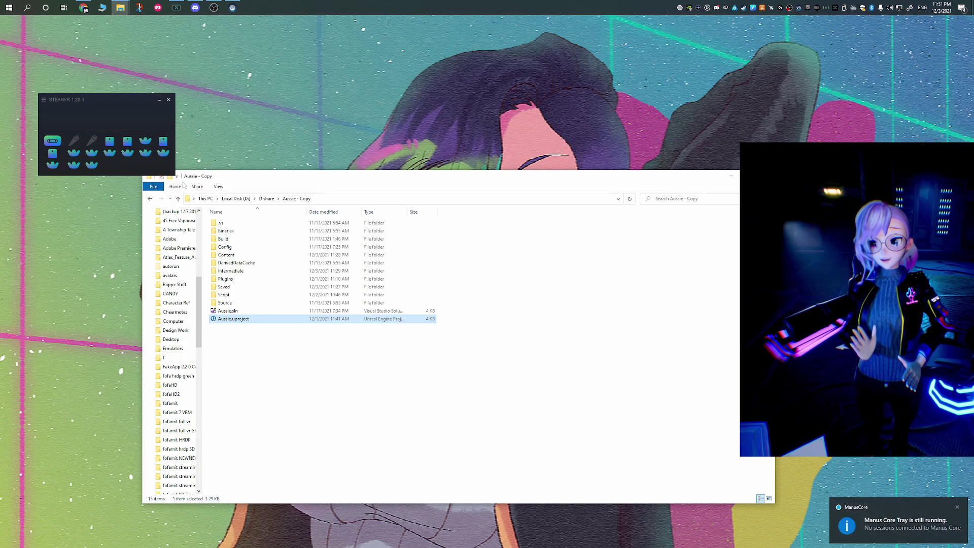
- Open the Unreal project's Plugins folder to find the Manus plugin folder
double_click(243, 280)
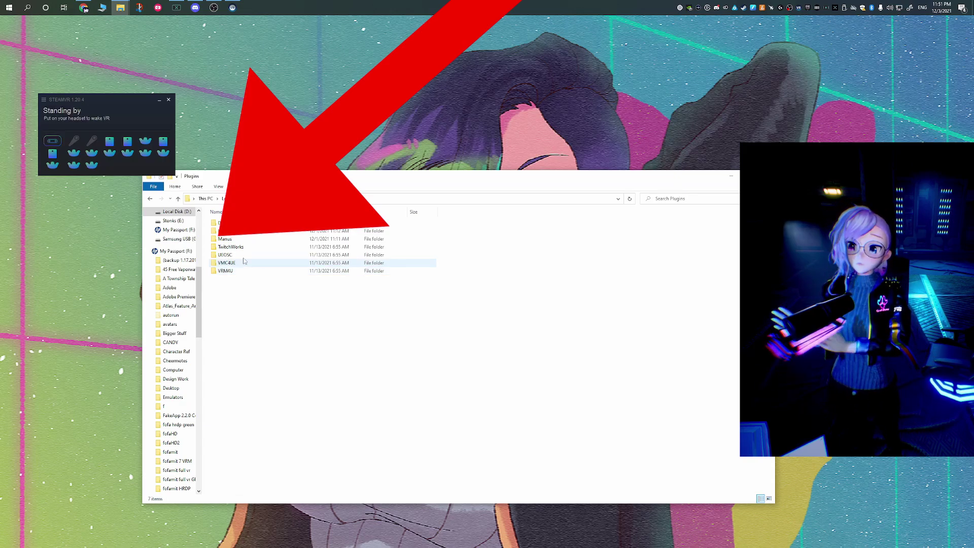
- Select the Manus folder in Plugins to confirm the plugin is installed
left_click(245, 239)
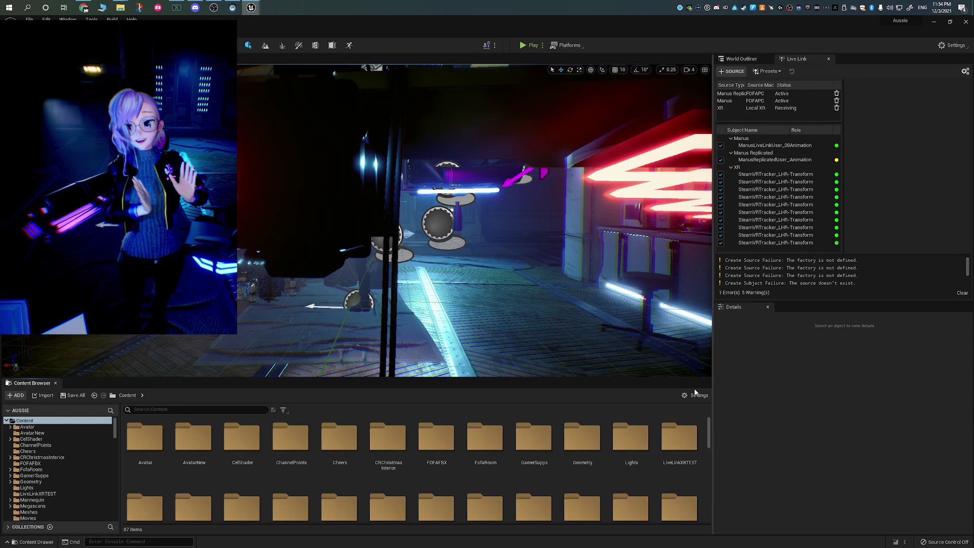
- Enable Show Plugin Content and open the Manus Content Blueprints folder
left_click(696, 394)
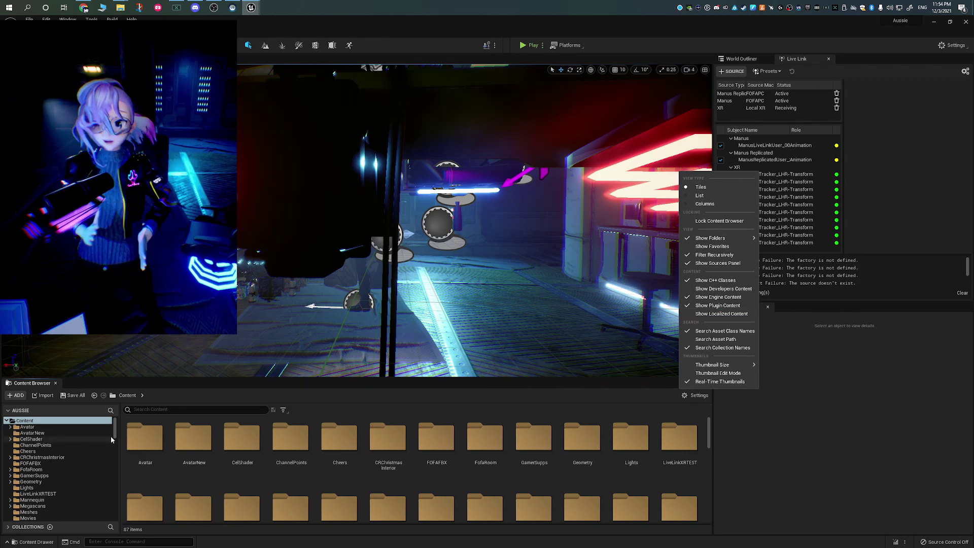
left_click_drag(114, 433, 84, 480)
left_click(53, 469)
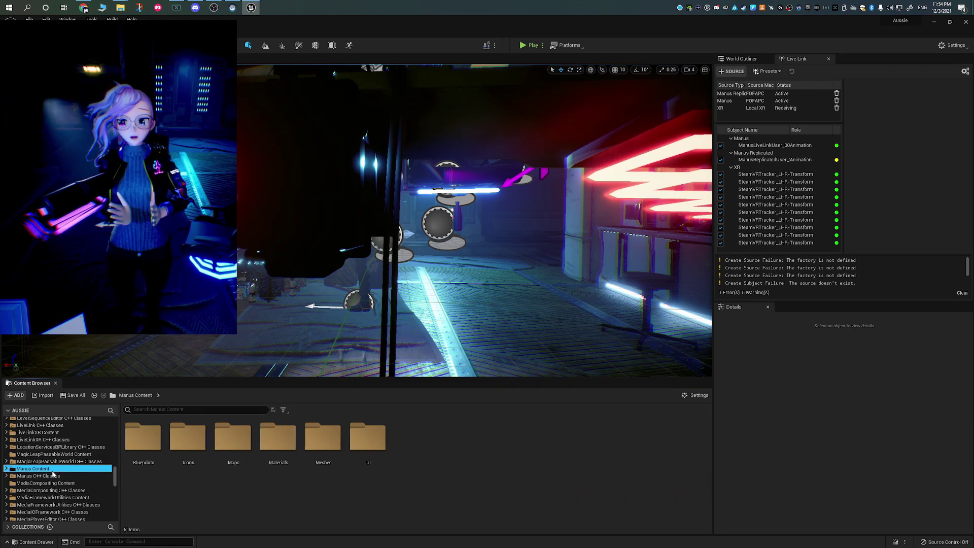
double_click(149, 447)
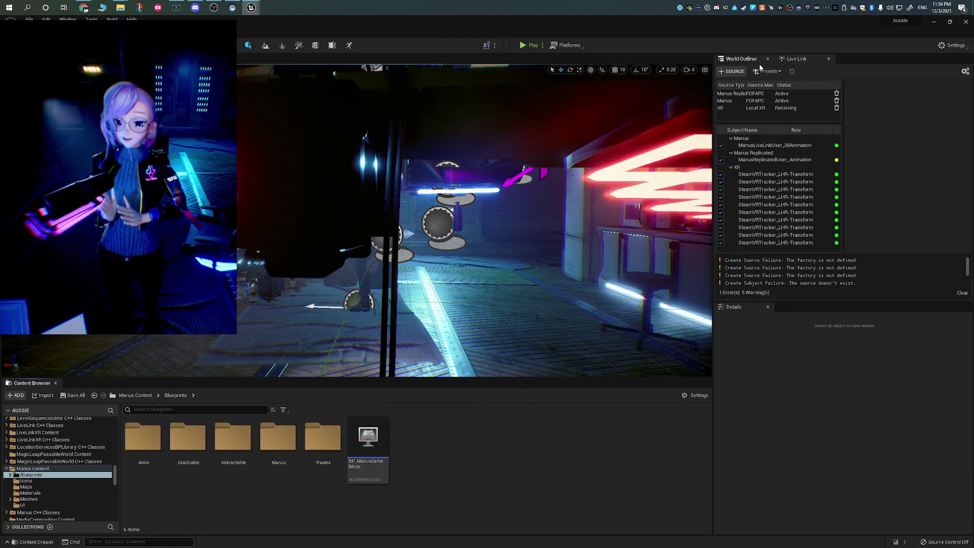
- Drag BP_ManusPolygonPawn from the Pawns folder into the level and play it in the editor
left_click(756, 60)
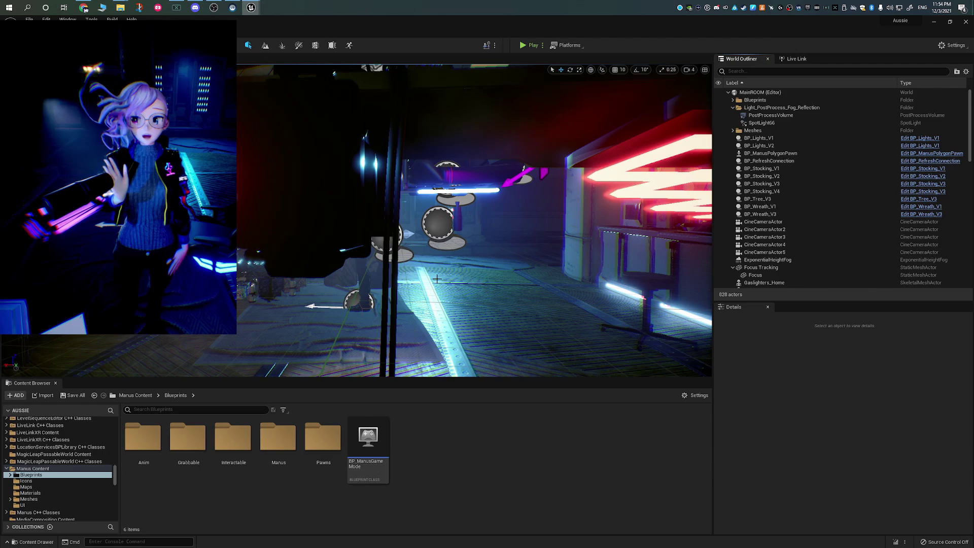
double_click(330, 440)
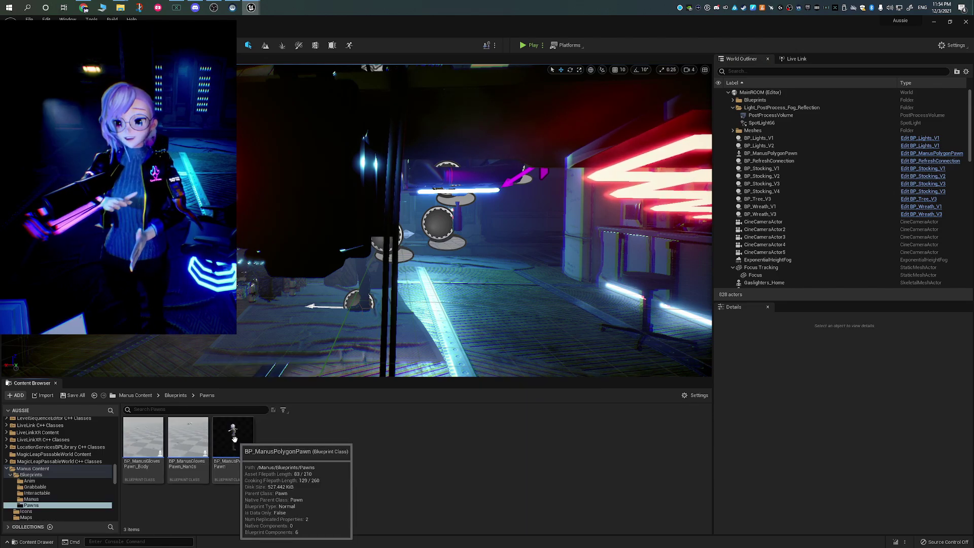
left_click_drag(234, 438, 344, 488)
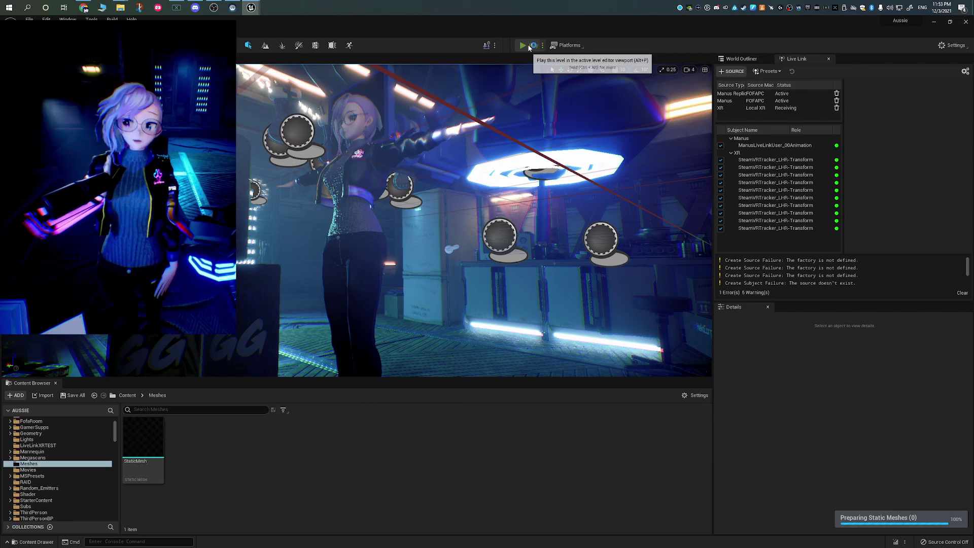
left_click(529, 47)
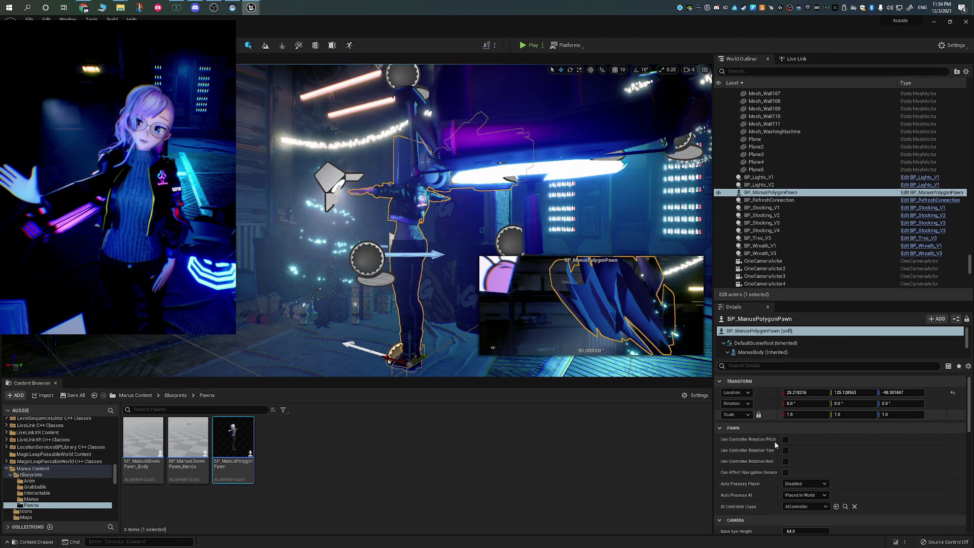
- Select the pawn's ManusBody component and open its MS_ManusPolygon Manus Skeleton asset
scroll(775, 444, "down", 10)
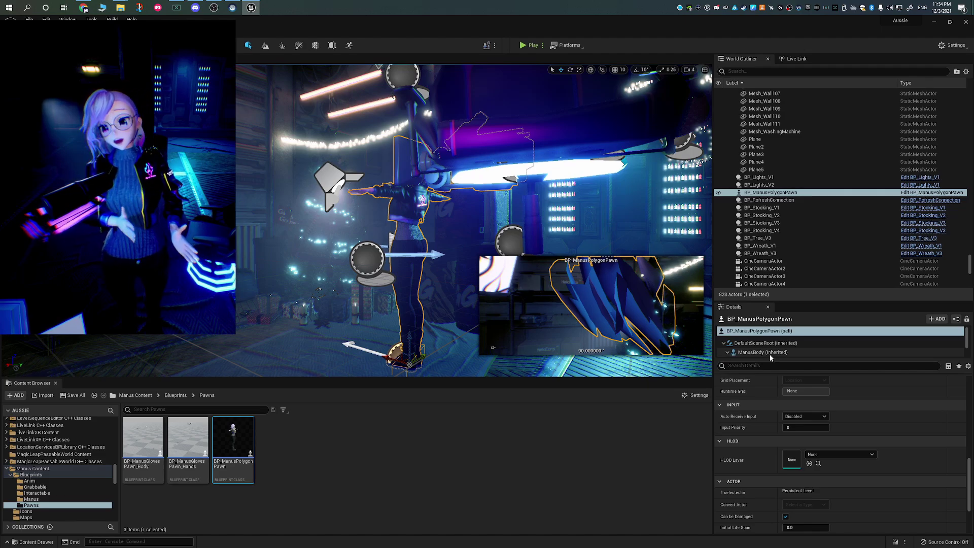
left_click(769, 353)
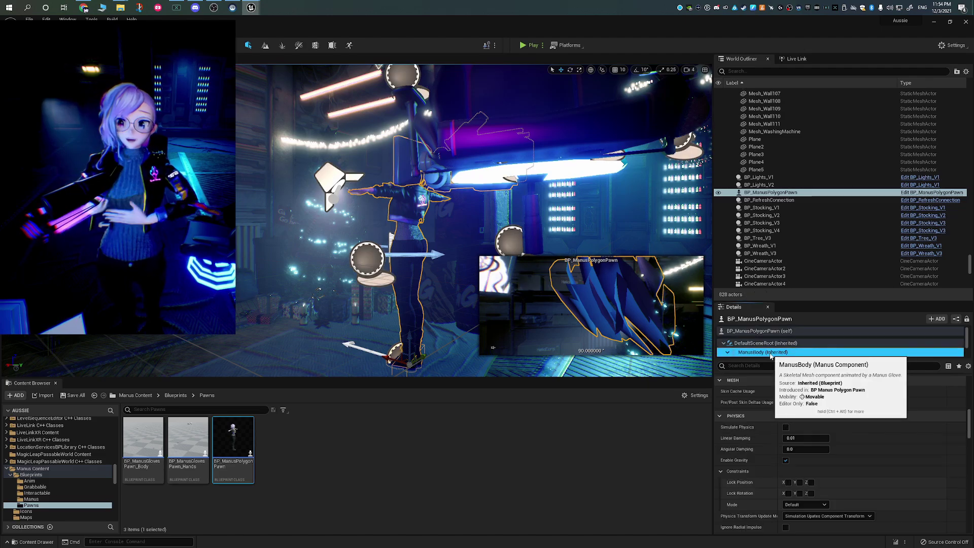
scroll(835, 456, "down", 5)
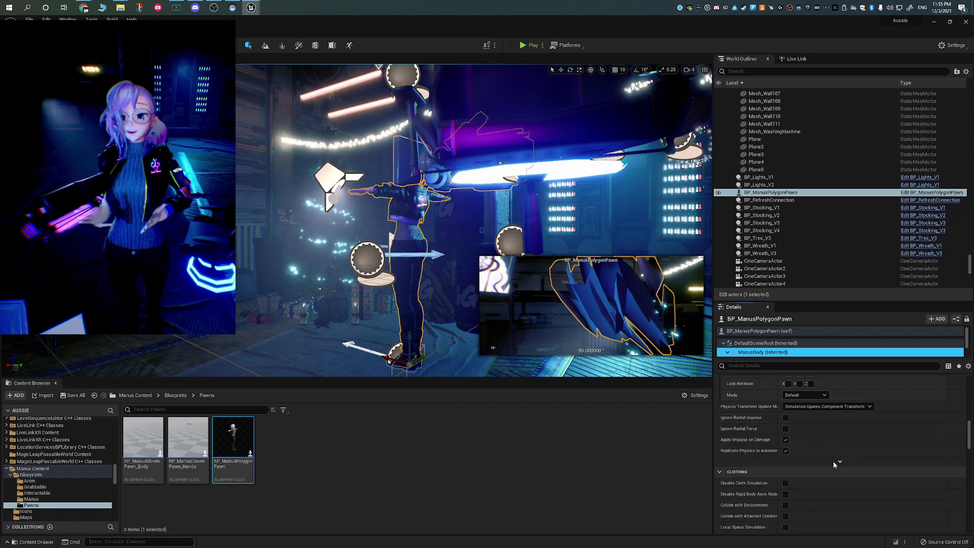
scroll(833, 463, "down", 10)
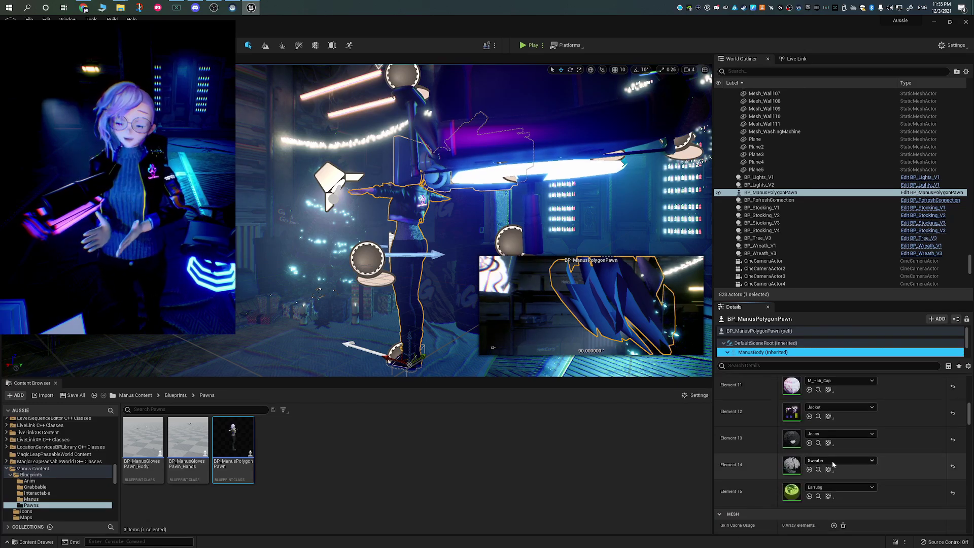
scroll(832, 464, "up", 15)
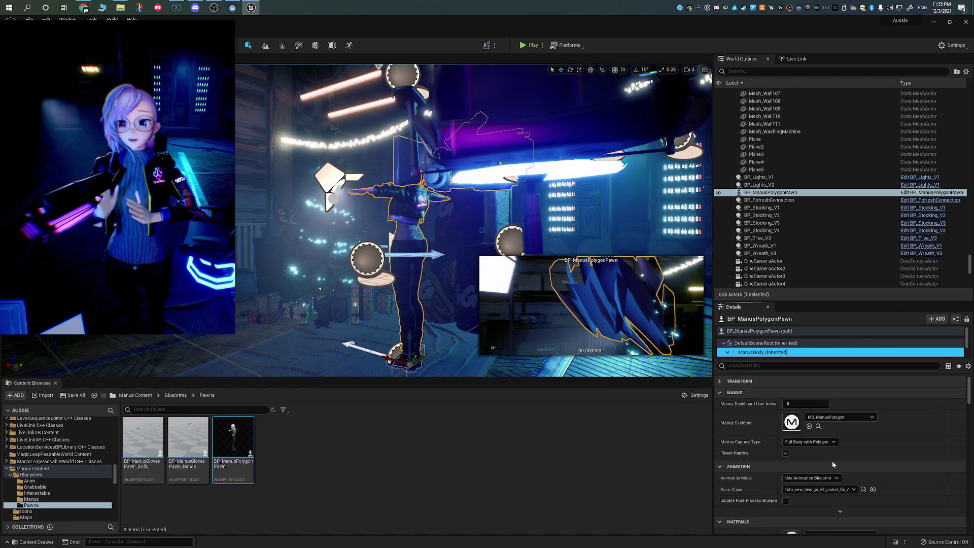
left_click(791, 426)
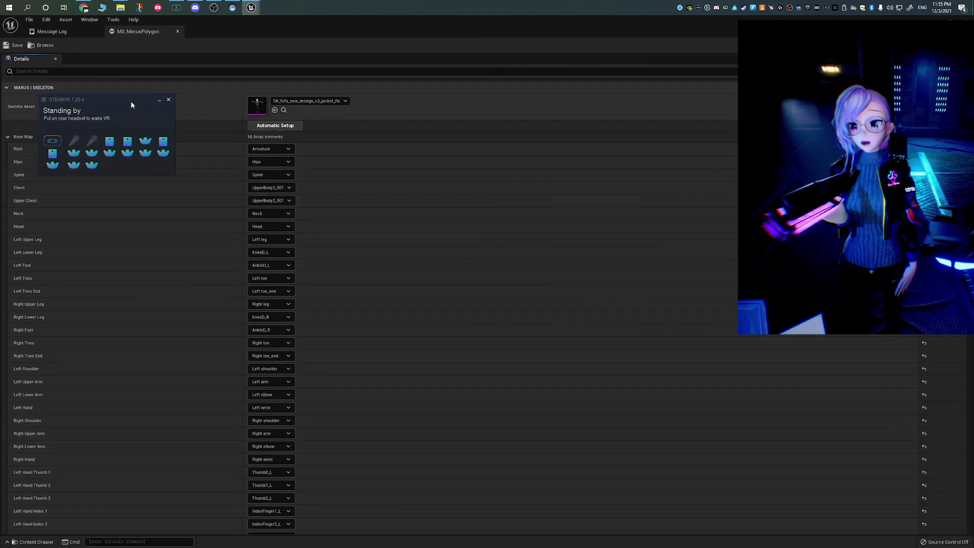
- Confirm MS_ManusPolygon's skeletal mesh and review its body and finger Bone Map assignments
left_click_drag(133, 103, 619, 91)
left_click(331, 103)
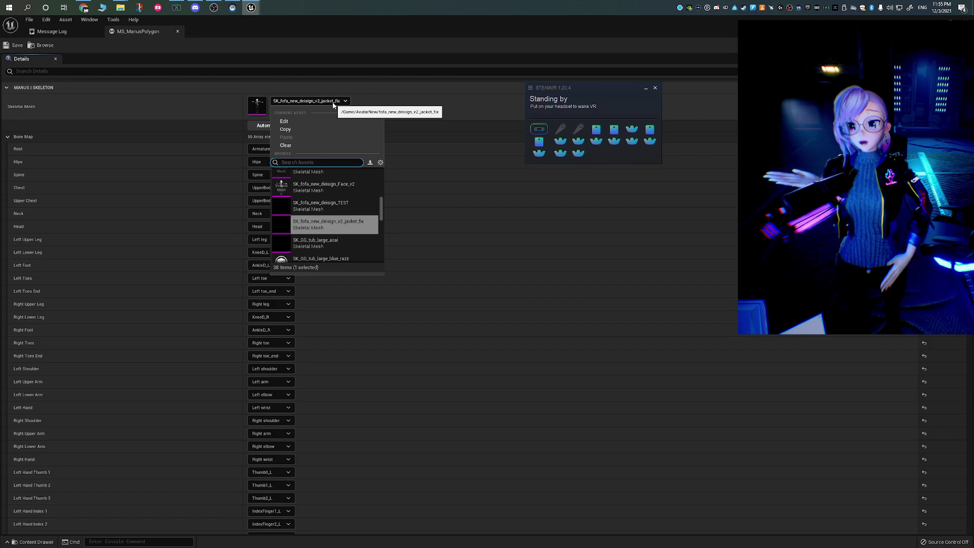
left_click(333, 104)
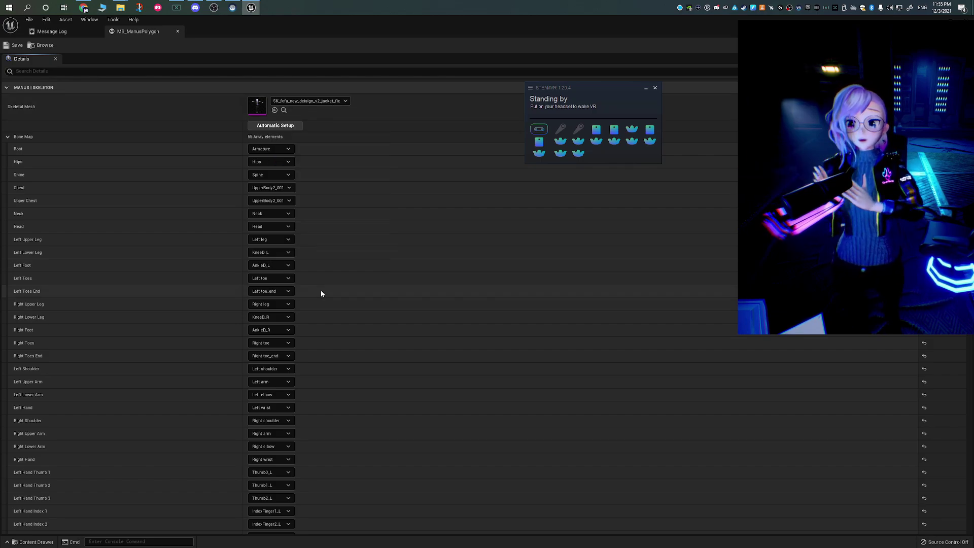
scroll(286, 459, "down", 10)
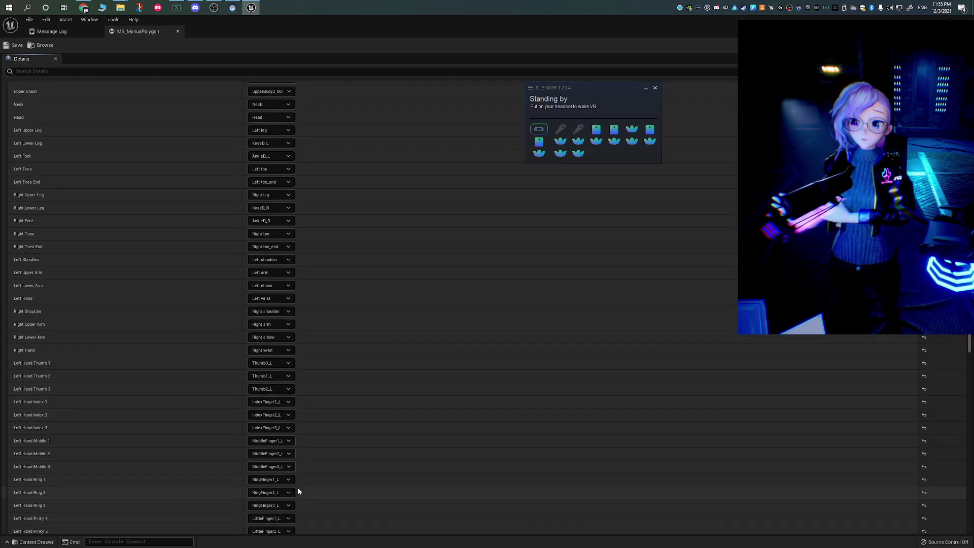
scroll(299, 491, "down", 10)
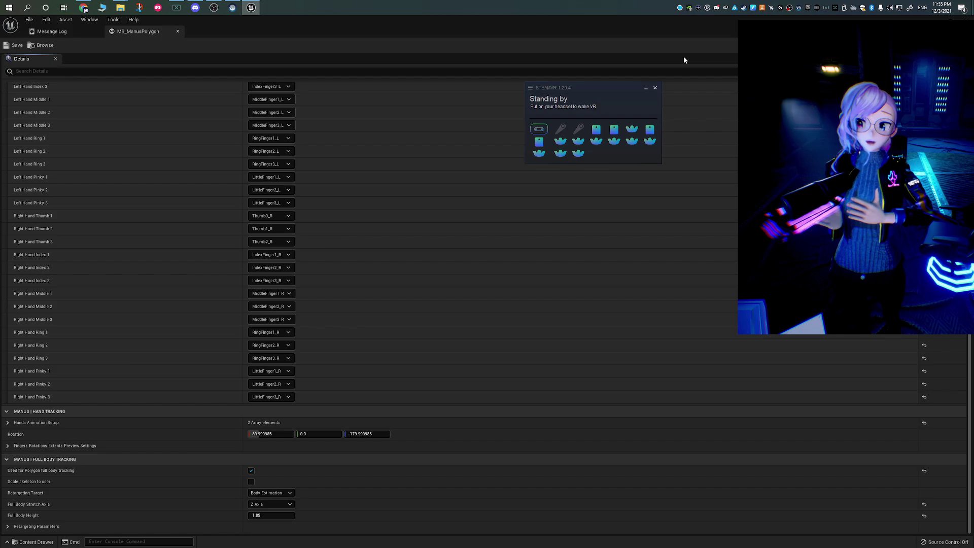
- Close MS_ManusPolygon and open Fofa_Chair_gaming_Skeleton_AnimBlueprint from the Content Browser
left_click(965, 20)
left_click_drag(606, 88, 539, 423)
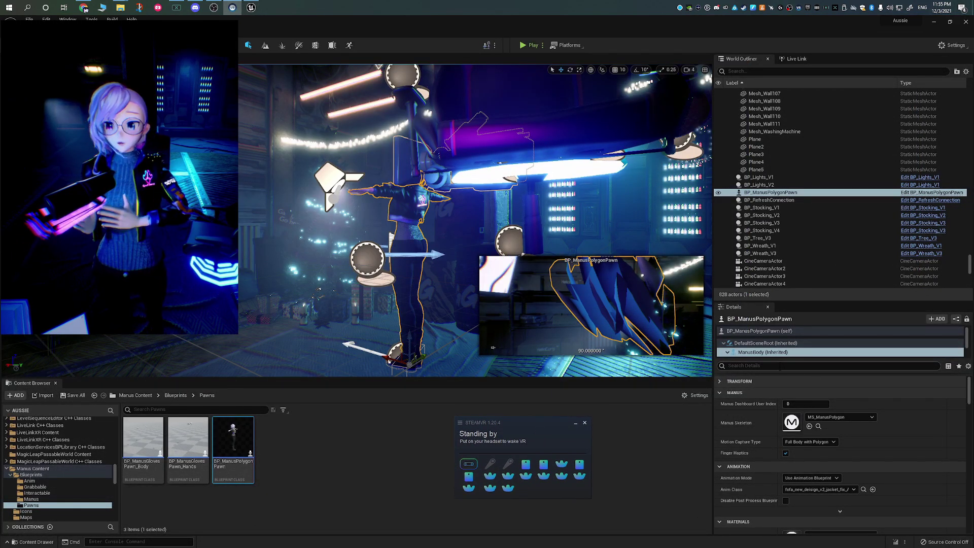
double_click(536, 515)
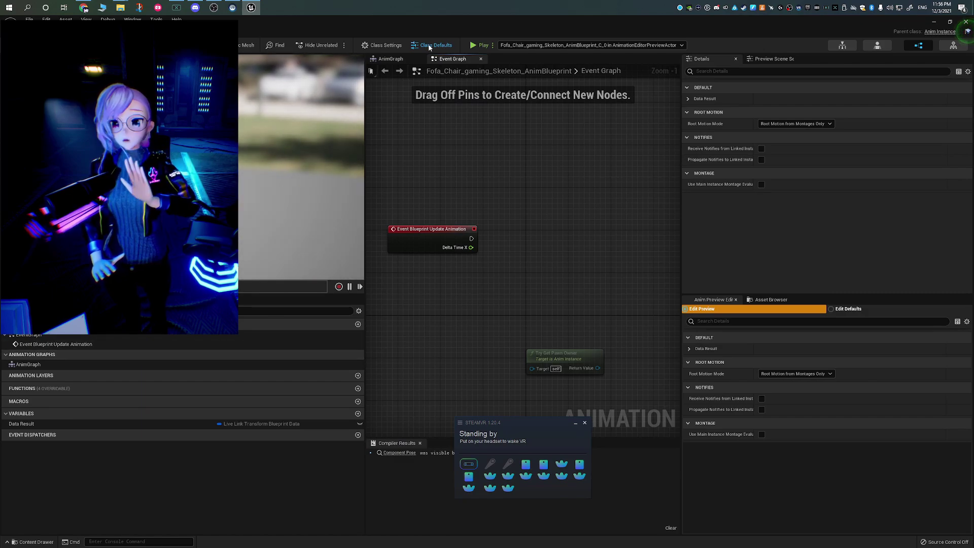
- Run Set Manus Active with New Is Active checked after Event Blueprint Update Animation, then compile
right_click(492, 146)
type("manus")
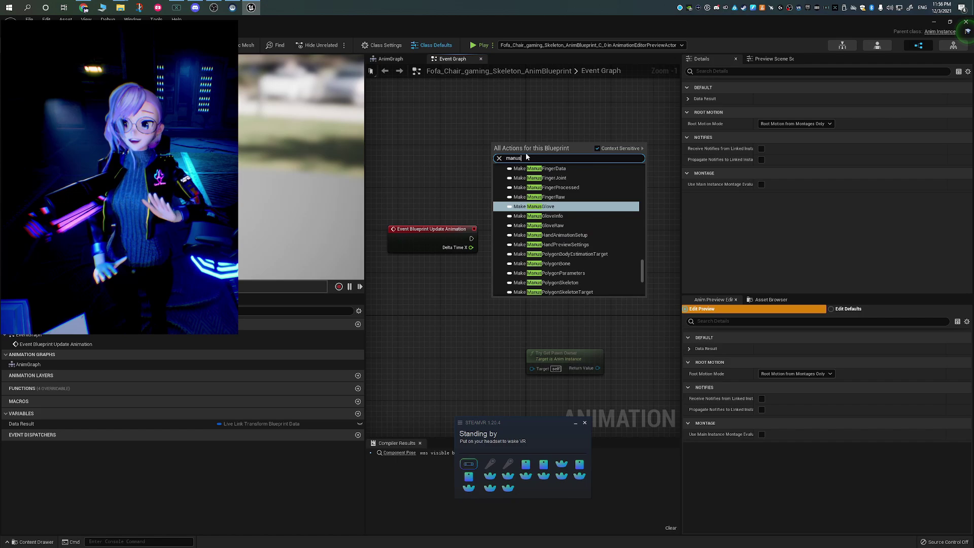
type(" ac")
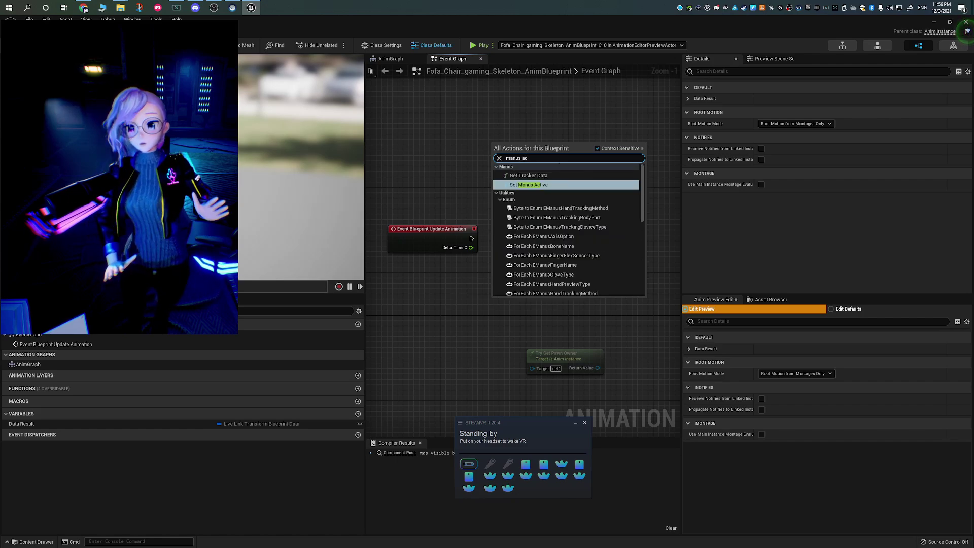
left_click(555, 185)
left_click_drag(532, 149, 546, 246)
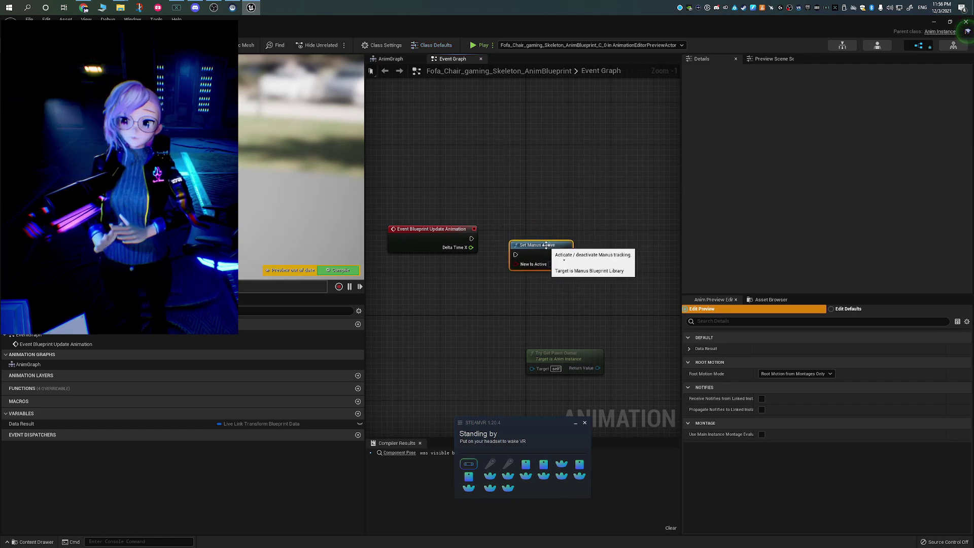
left_click_drag(471, 239, 517, 255)
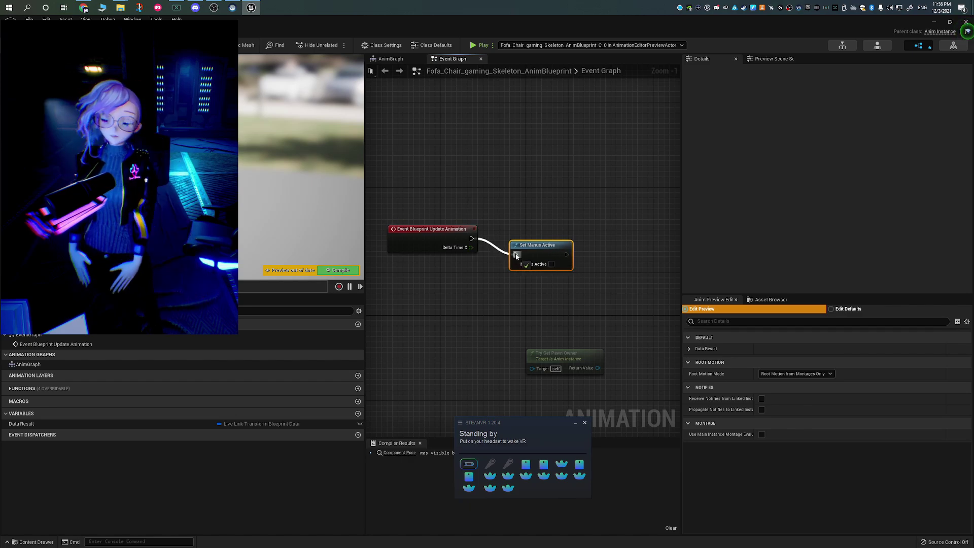
left_click(551, 263)
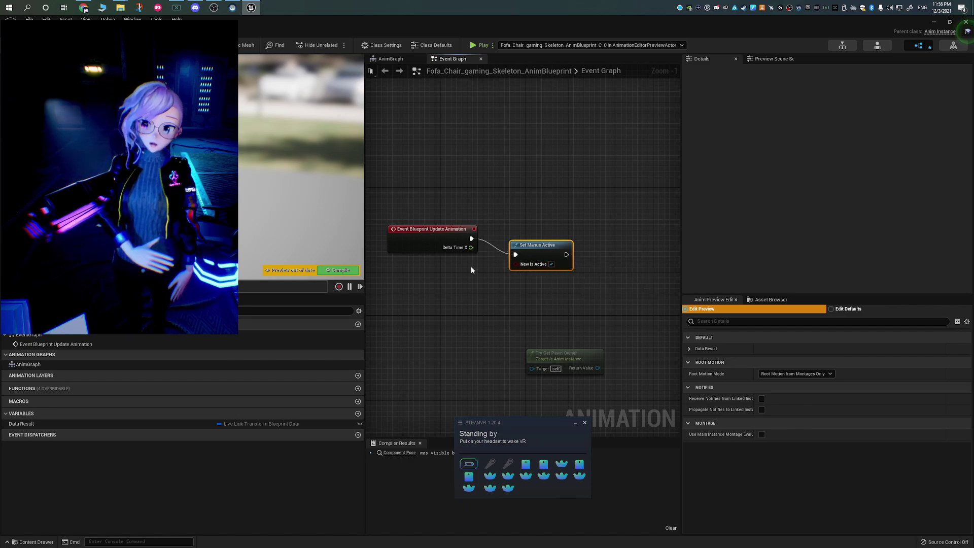
left_click(341, 270)
- In the AnimGraph, insert a Manus Live Link Pose node fed by Component To Local before Output Pose
left_click(391, 58)
right_click(494, 181)
type("manus")
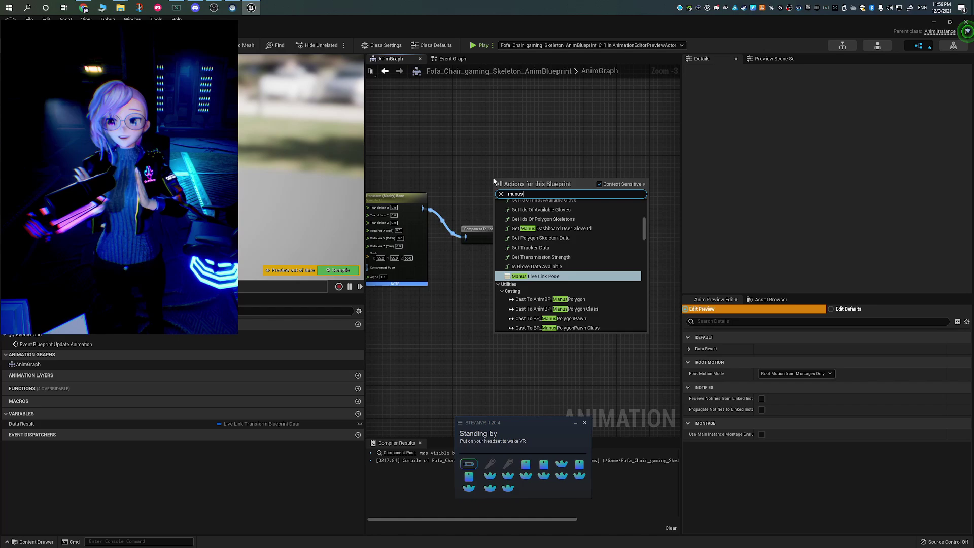
left_click(543, 276)
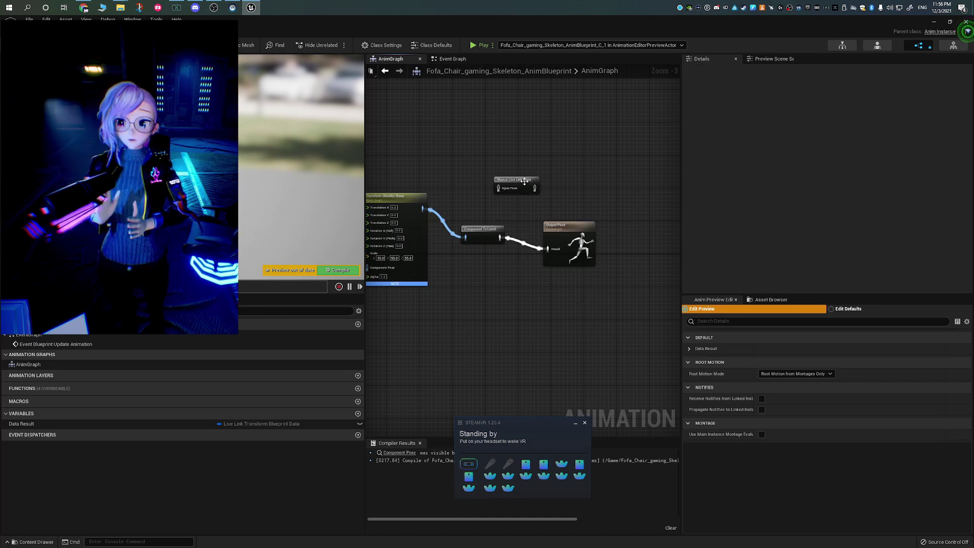
left_click_drag(564, 231, 619, 209)
scroll(525, 245, "up", 3)
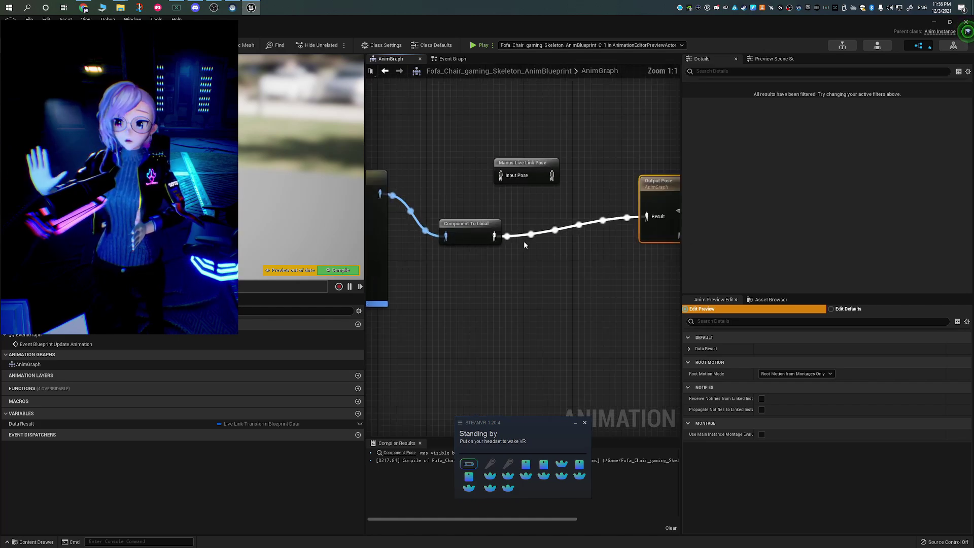
right_click_drag(524, 245, 461, 260)
left_click_drag(471, 182, 502, 199)
left_click_drag(430, 250, 582, 231)
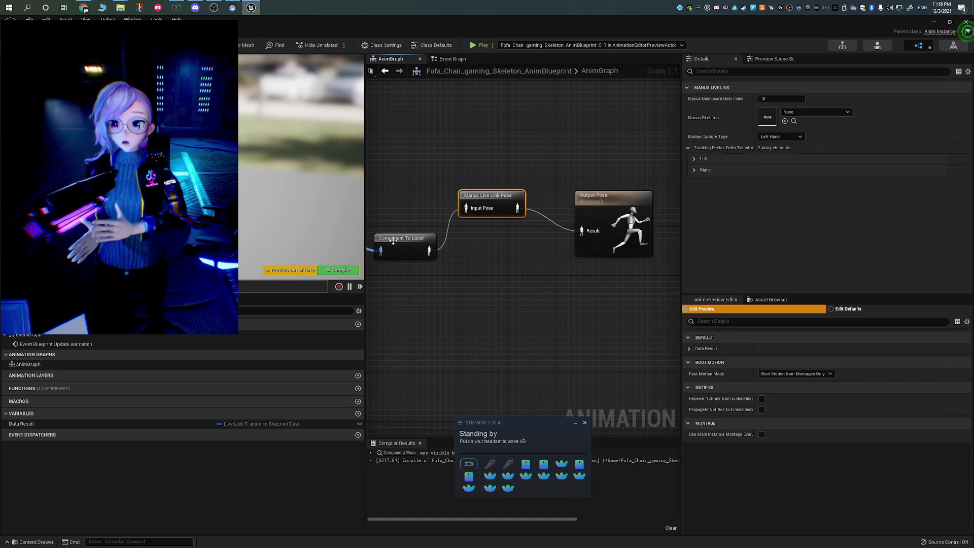
- Compile the animation blueprint, return to the level editor and play the level to test the avatar
left_click(339, 270)
key("alt+Tab")
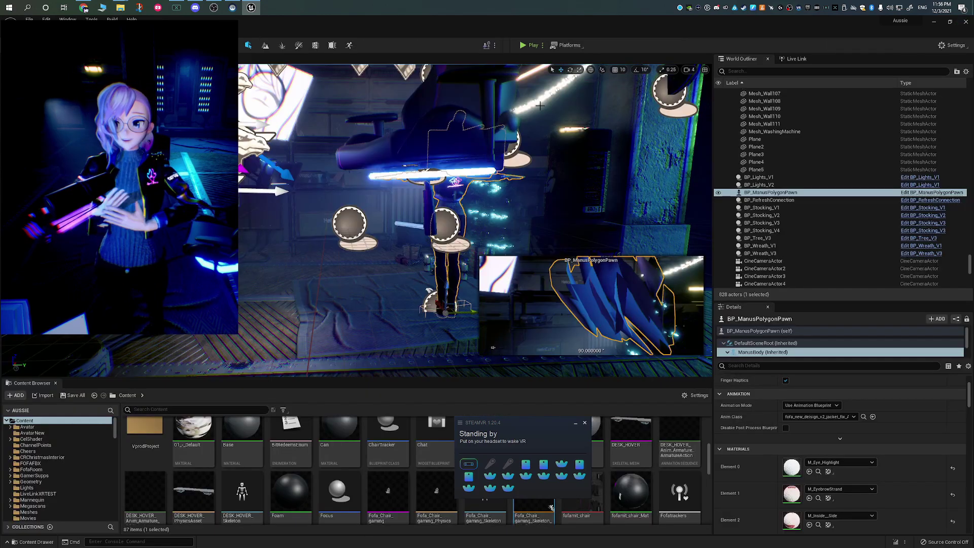
left_click(531, 46)
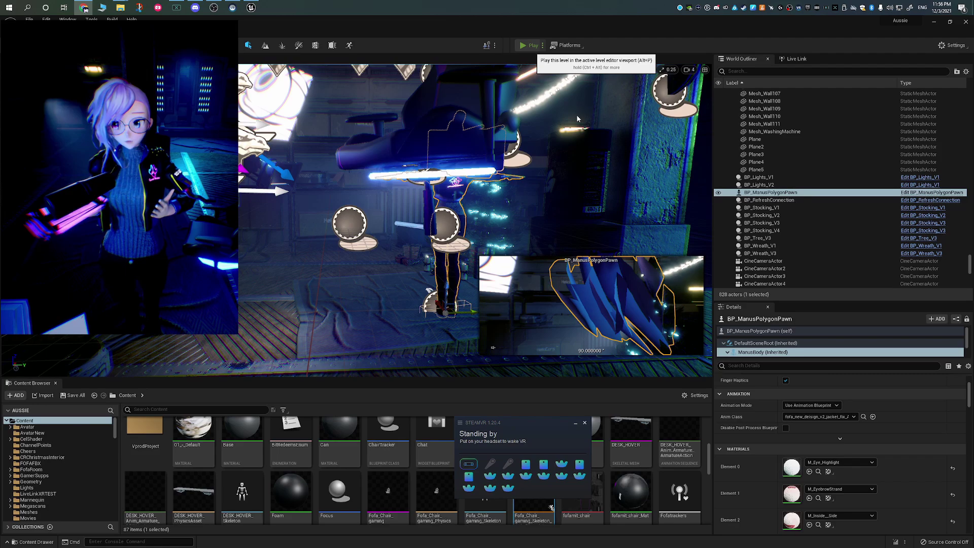